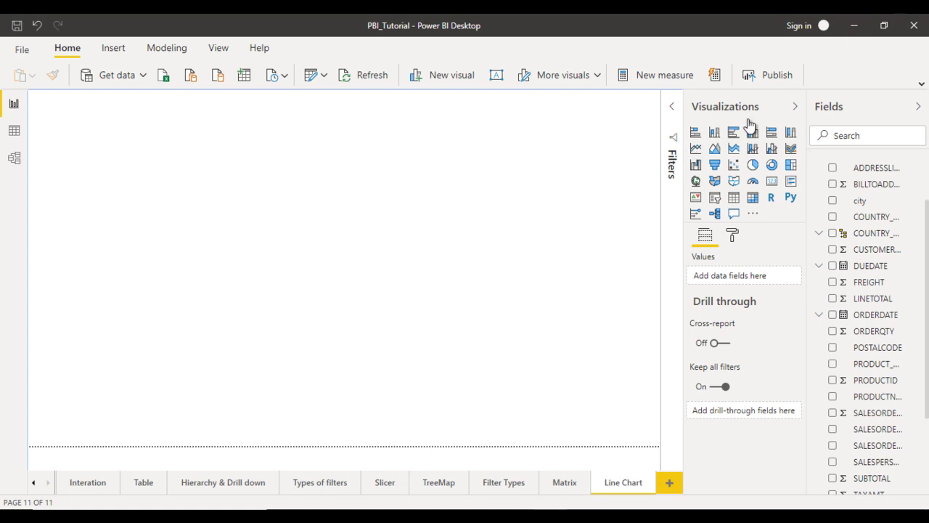
Step: Add a blank line chart and enlarge it to fill most of the Line Chart page
left_click(695, 151)
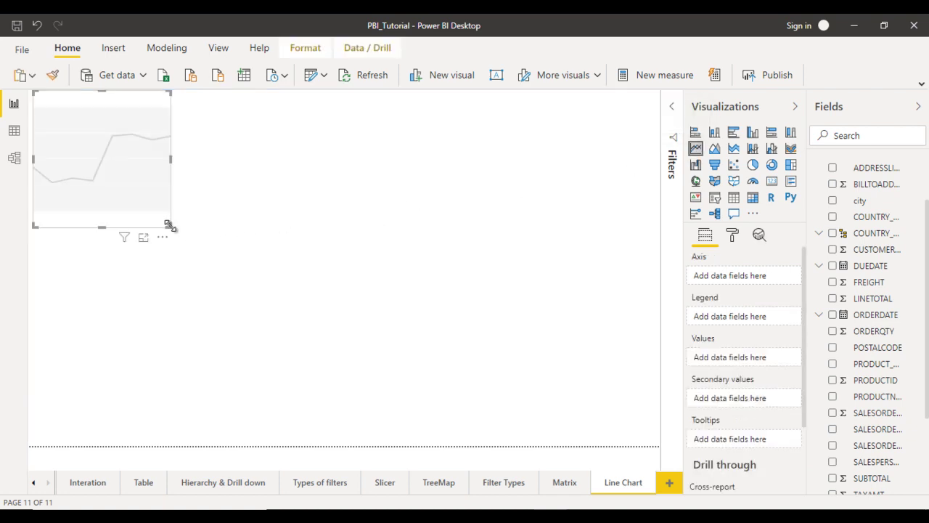
left_click_drag(170, 227, 660, 446)
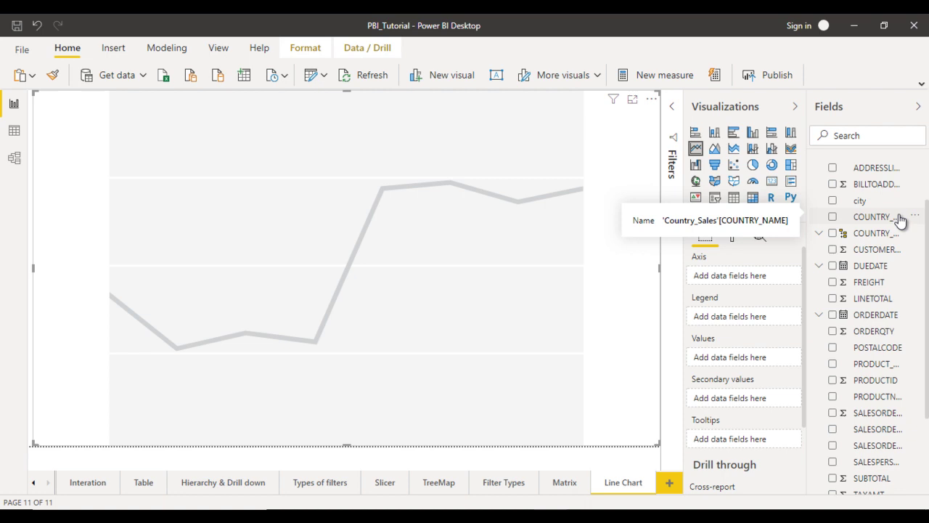
Step: Put COUNTRY_NAME in Legend, ORDERDATE in Axis and ORDERQTY in Values
left_click_drag(900, 218, 768, 318)
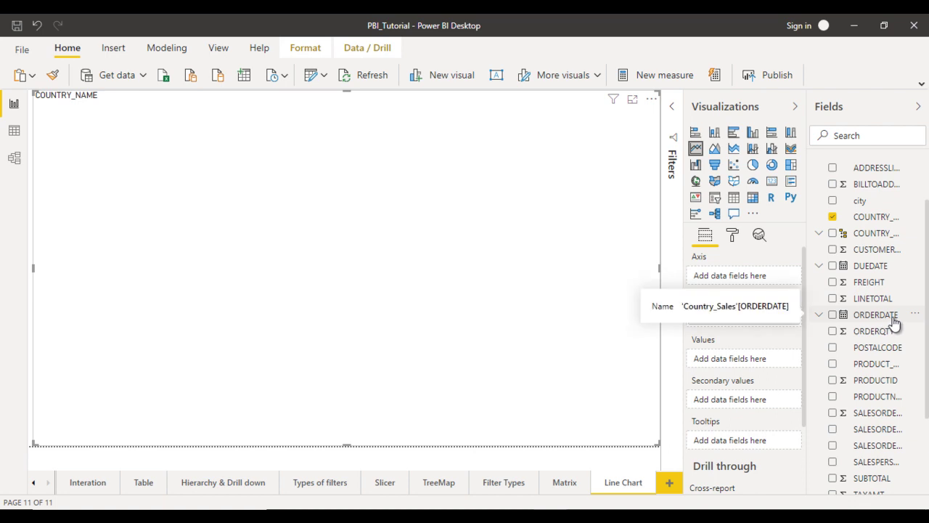
left_click_drag(895, 323, 774, 285)
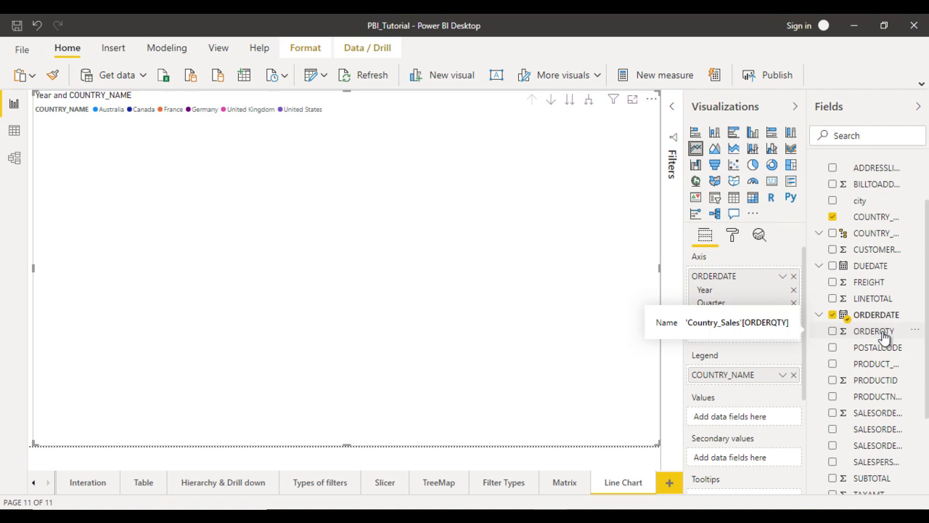
left_click_drag(884, 338, 758, 421)
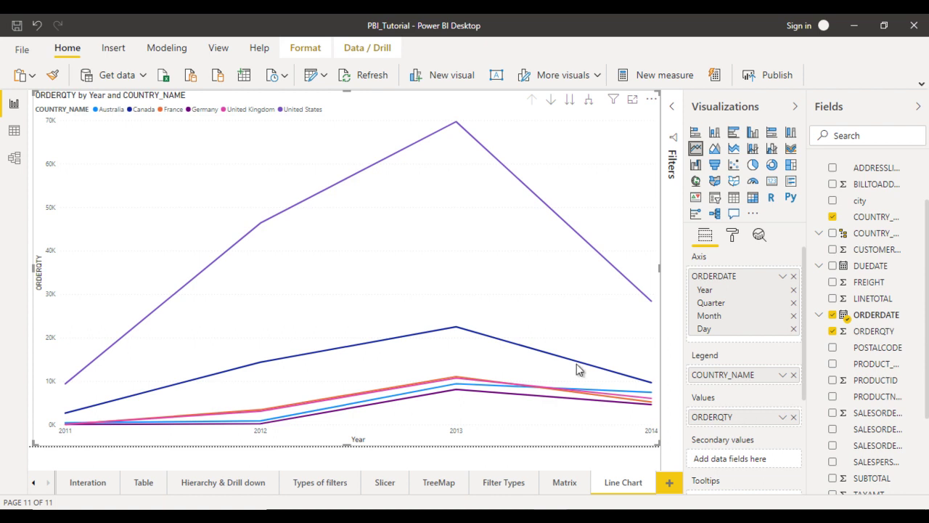
mouse_move(378, 206)
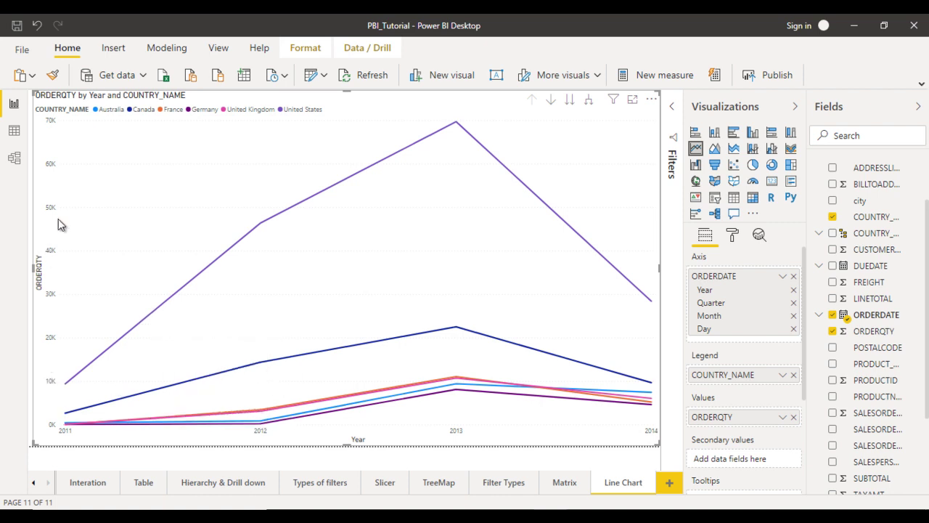
scroll(805, 235, "down", 3)
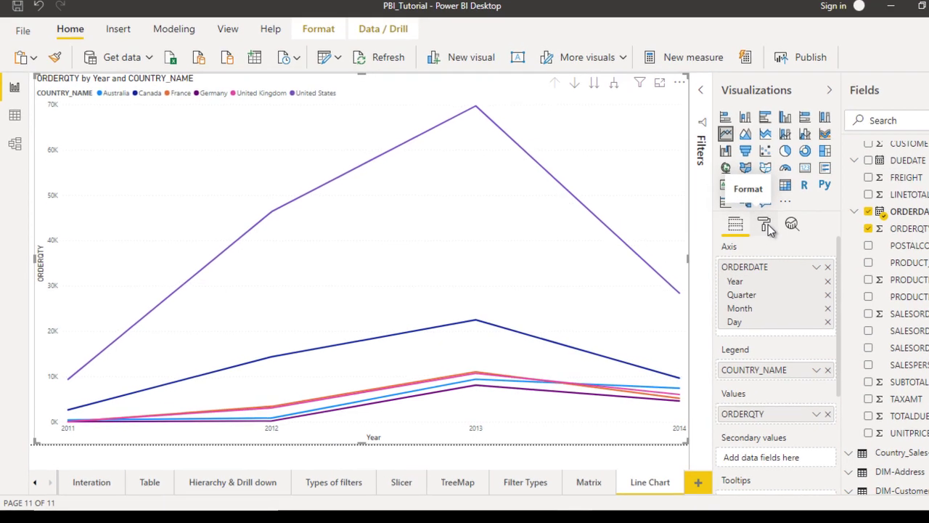
Step: In the Format pane, move the chart legend to Top Center after trying Bottom
left_click(766, 225)
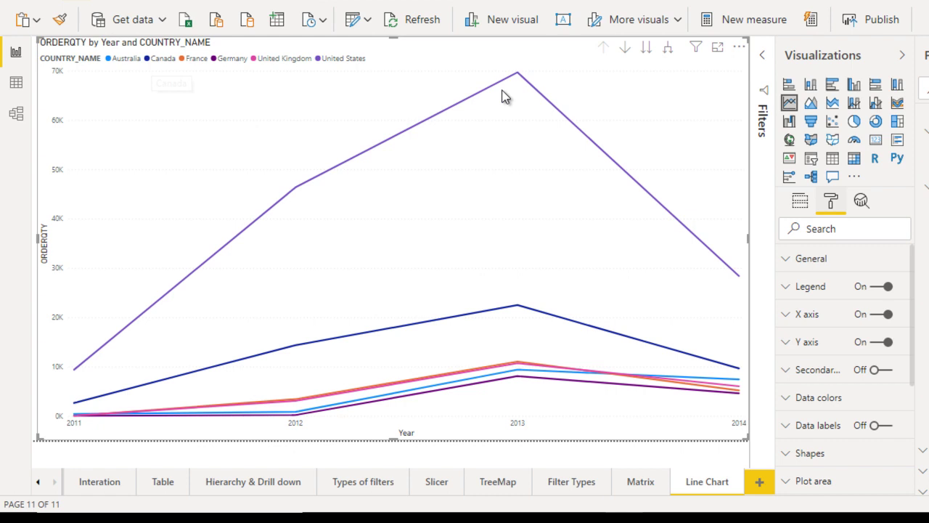
left_click(873, 291)
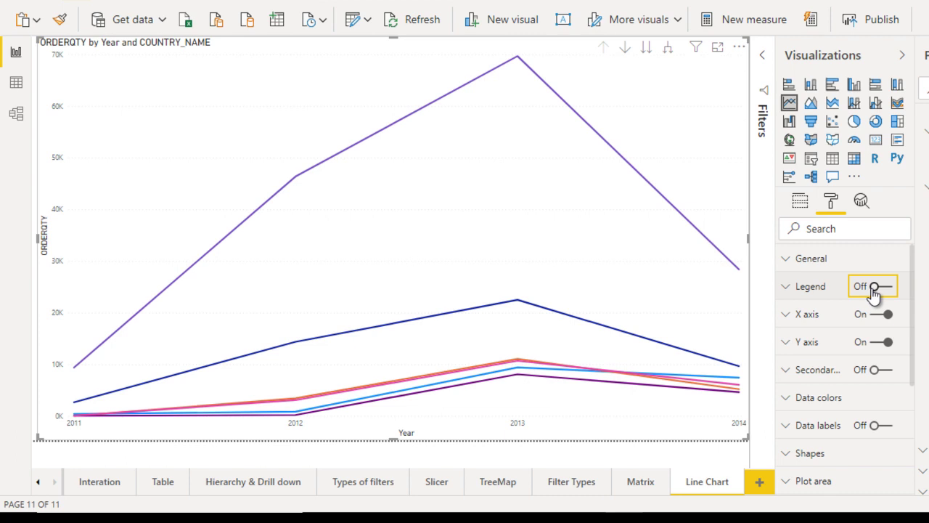
left_click(873, 290)
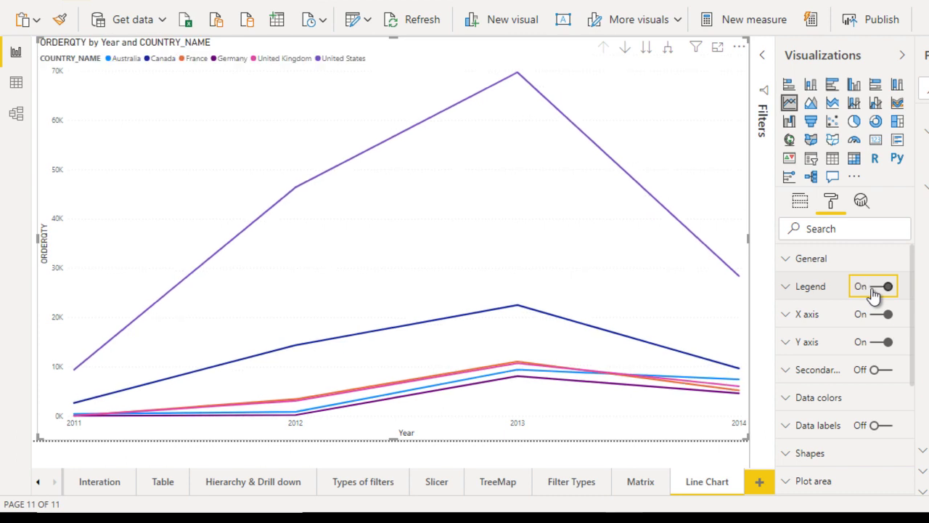
left_click(804, 286)
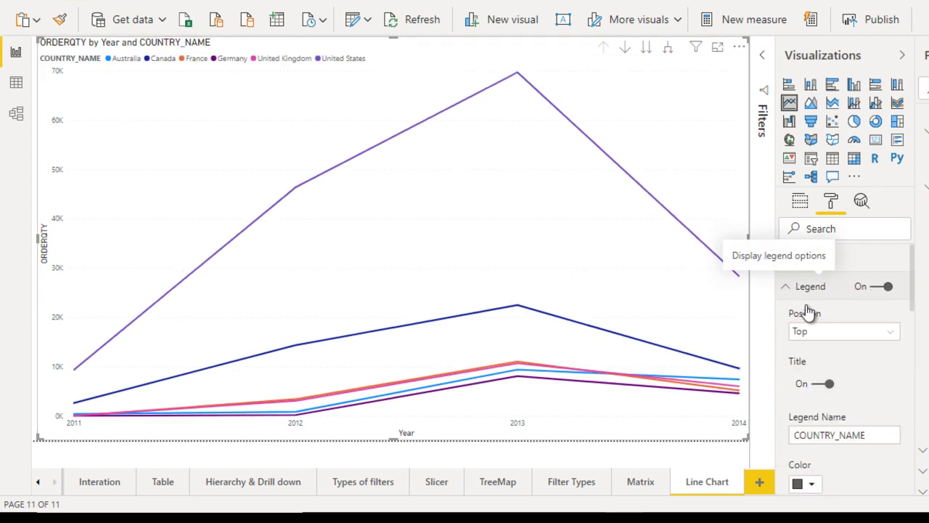
left_click(848, 335)
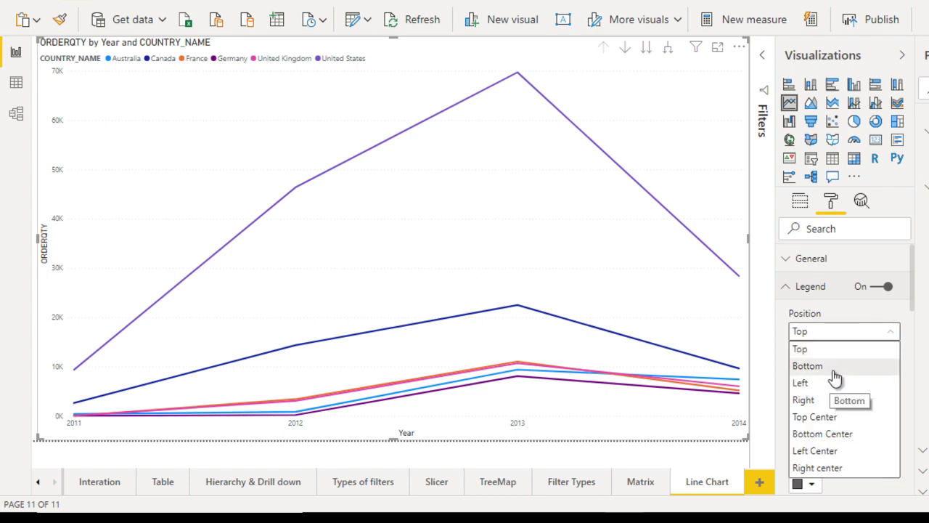
left_click(808, 366)
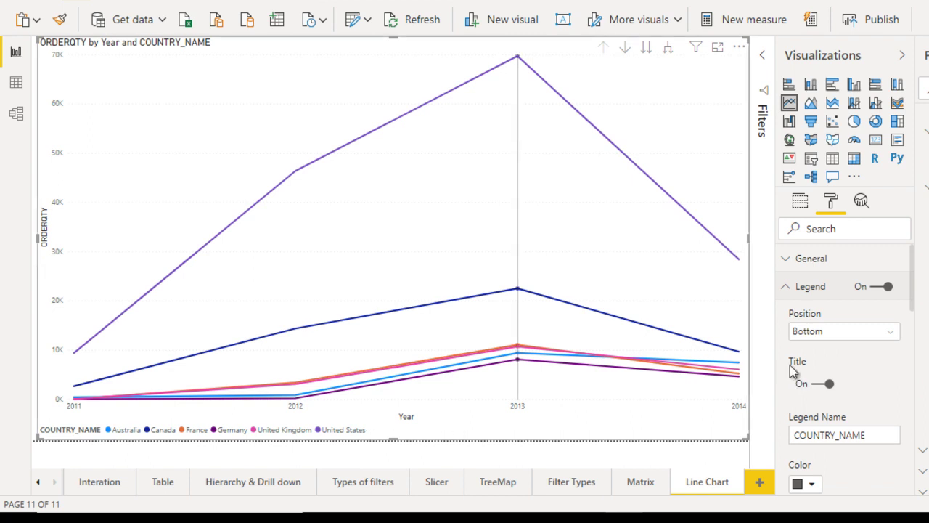
left_click(875, 331)
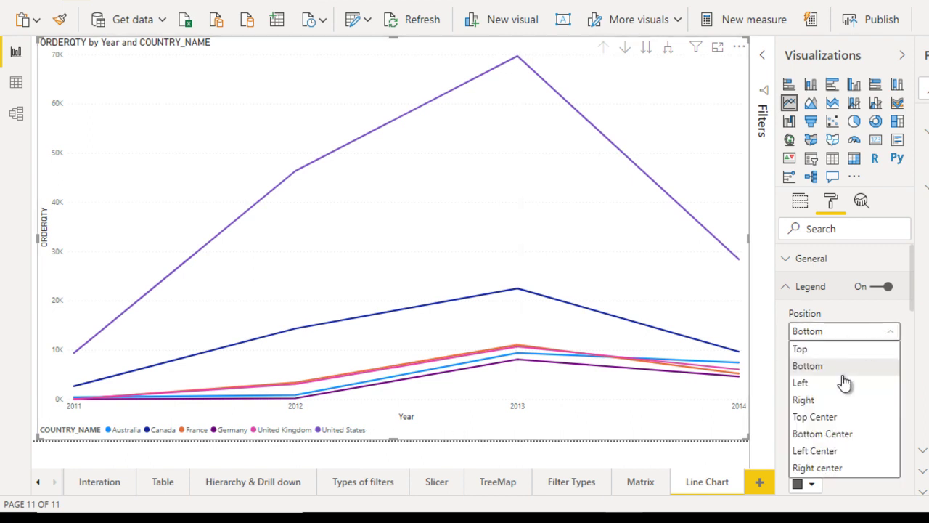
left_click(831, 417)
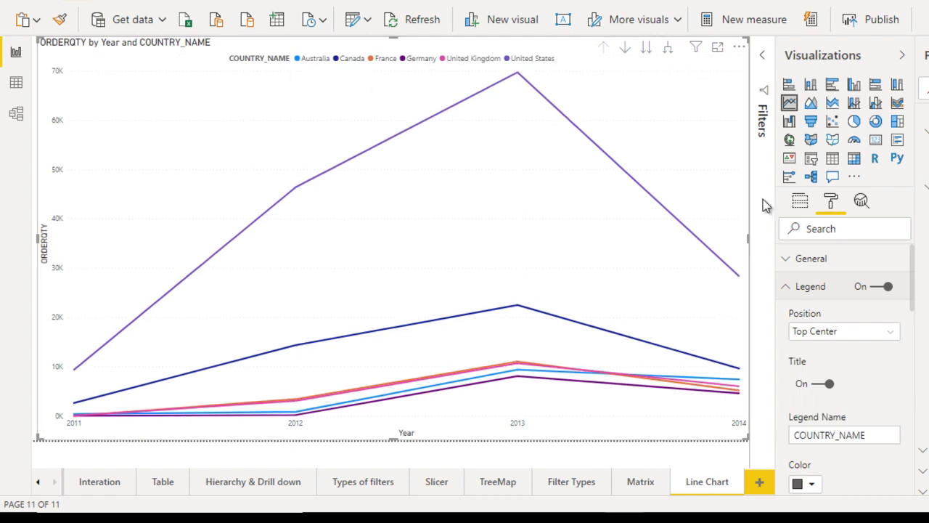
Step: Expand Data colors and make Australia's line red and Canada's dark navy
left_click(832, 295)
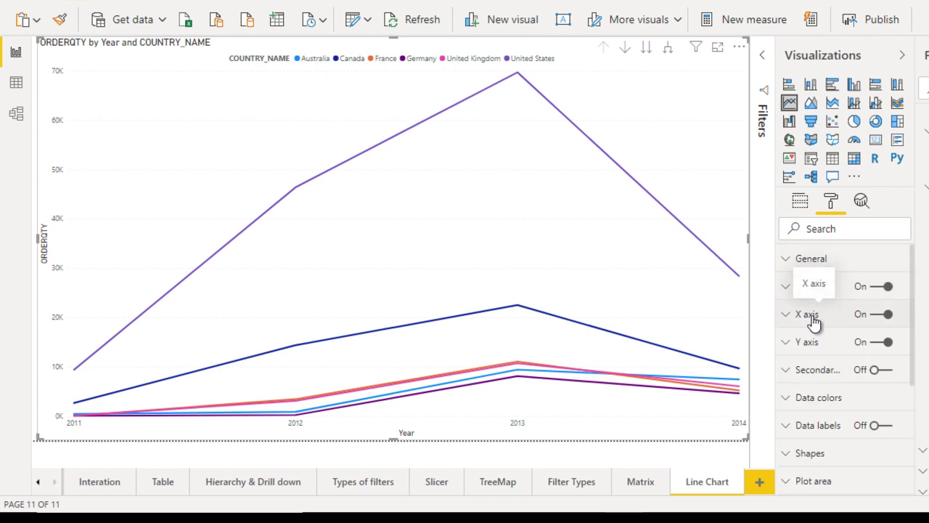
left_click(807, 314)
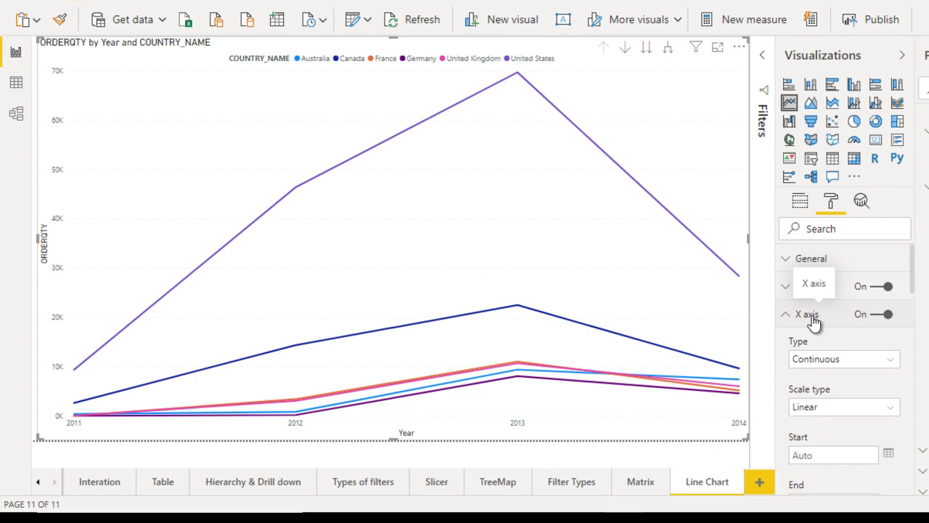
left_click(812, 318)
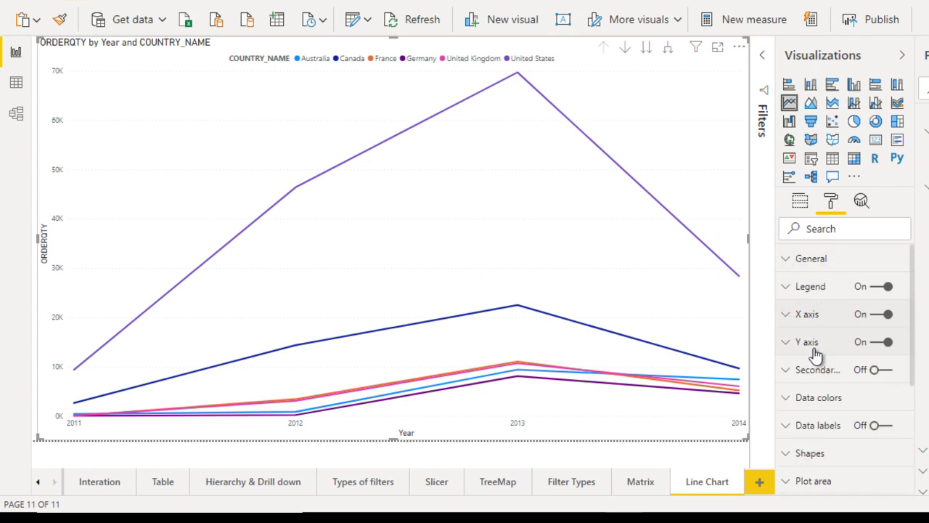
left_click(820, 398)
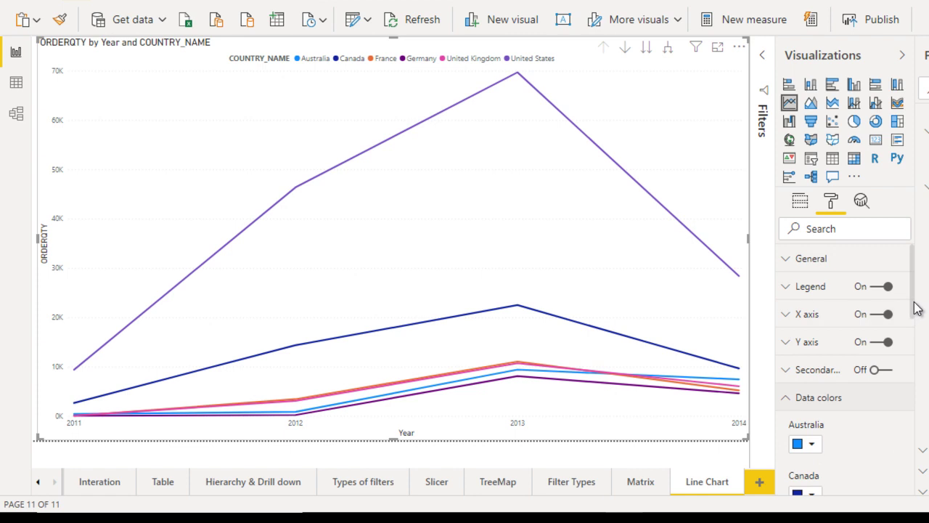
scroll(917, 308, "down", 5)
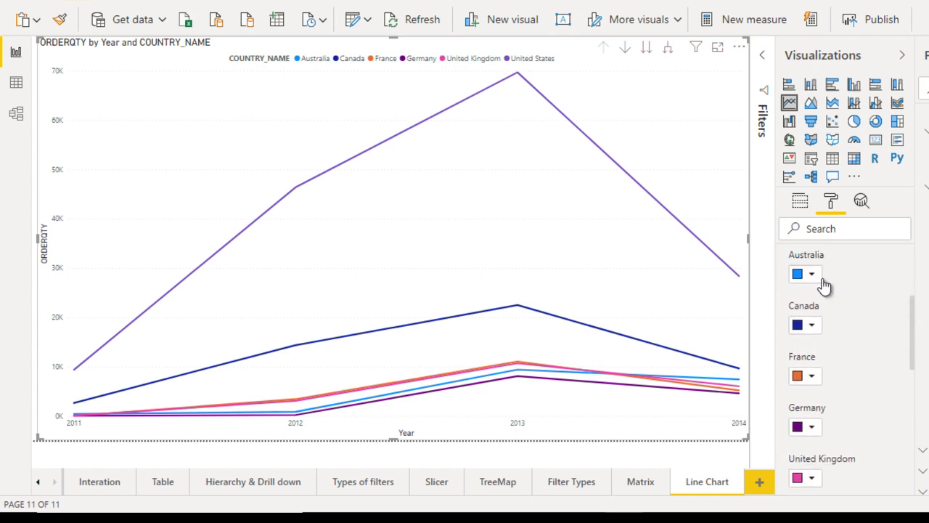
left_click(811, 274)
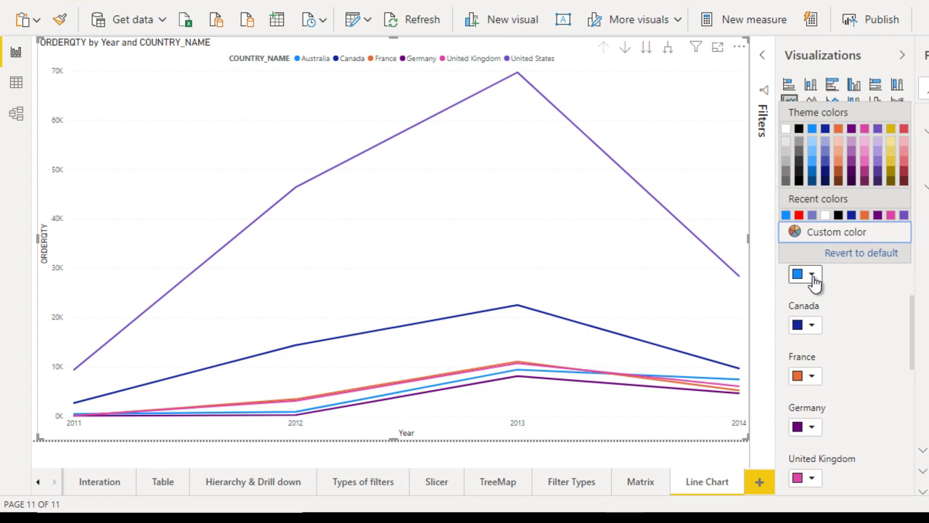
left_click(801, 218)
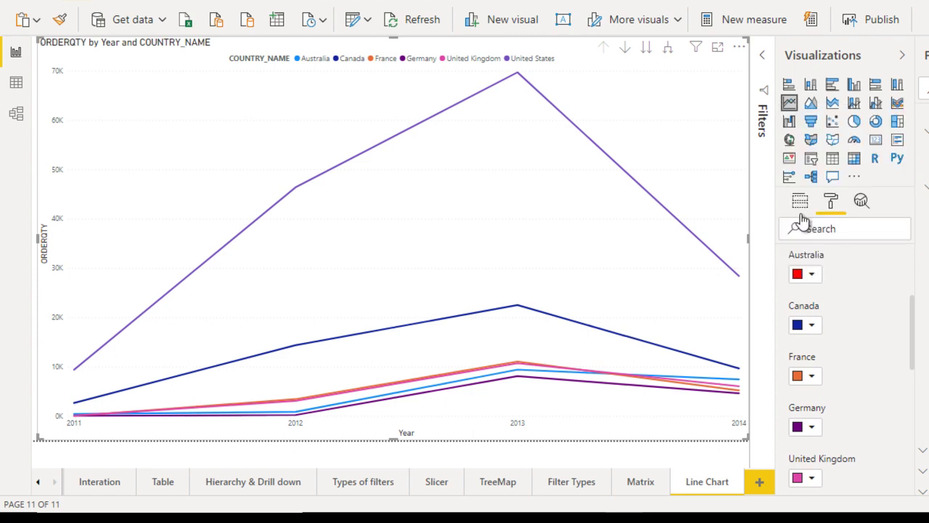
left_click(811, 324)
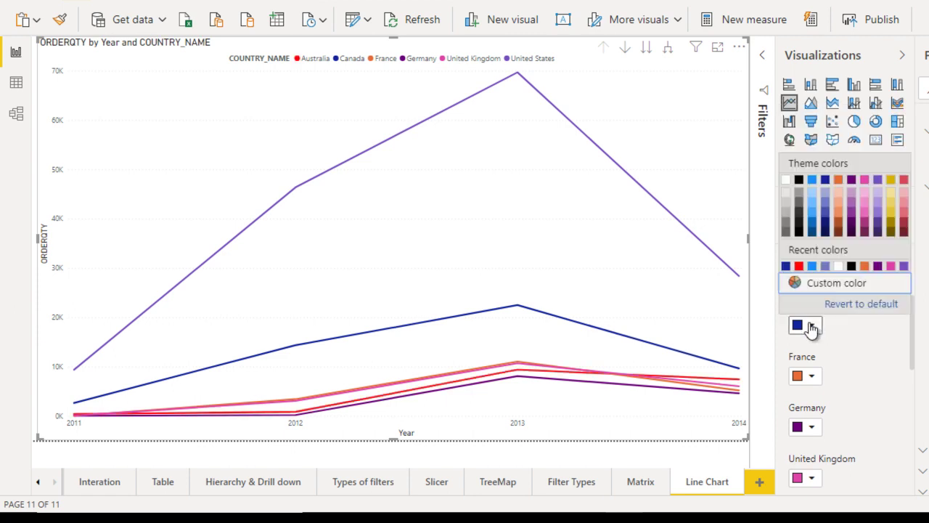
left_click(825, 231)
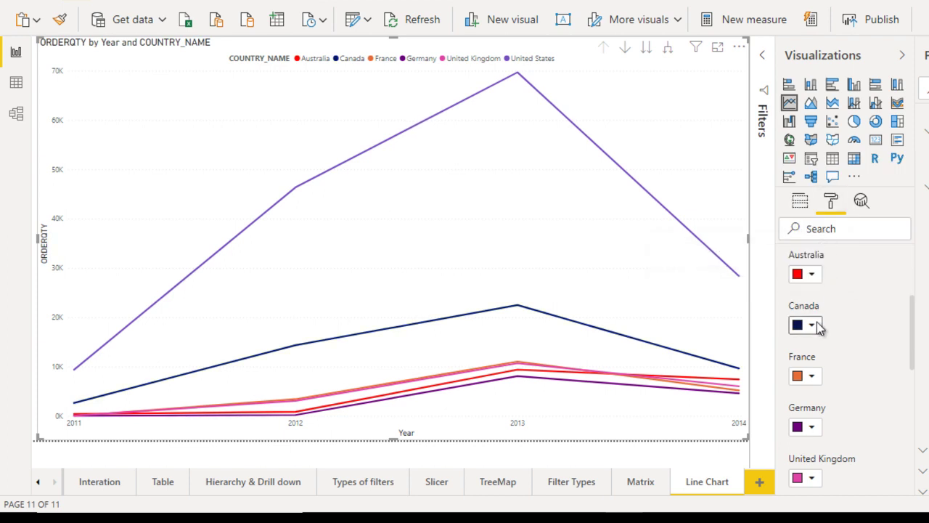
Step: Colour France gold, Germany pinkish red and United Kingdom black, then collapse Data colors
left_click(799, 376)
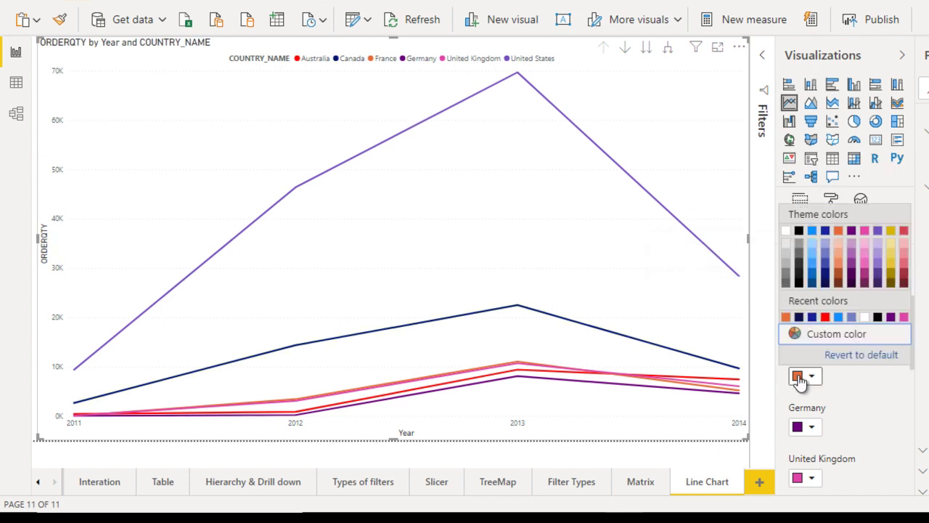
left_click(891, 266)
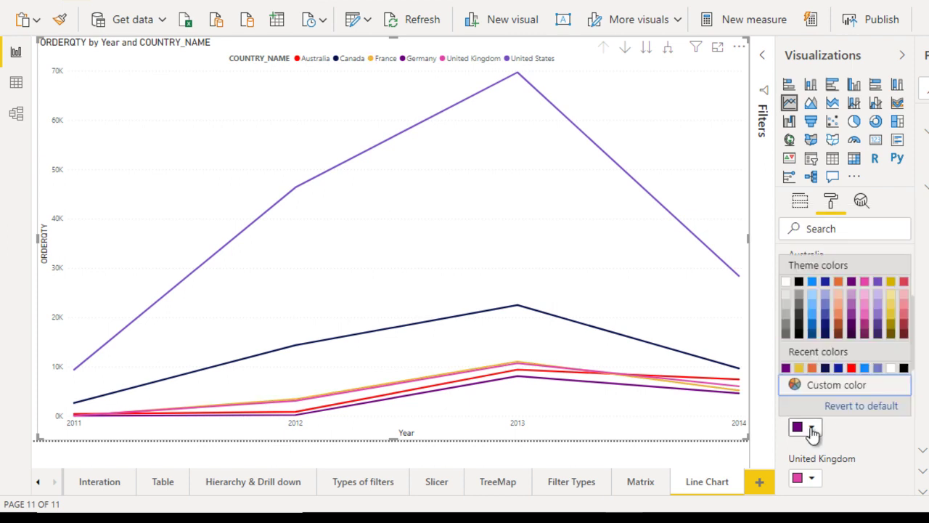
left_click(904, 320)
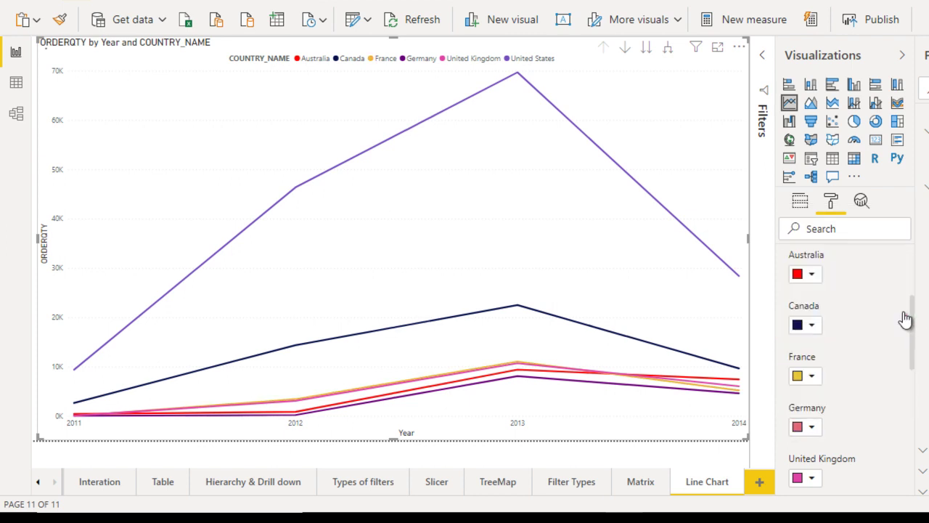
left_click(805, 478)
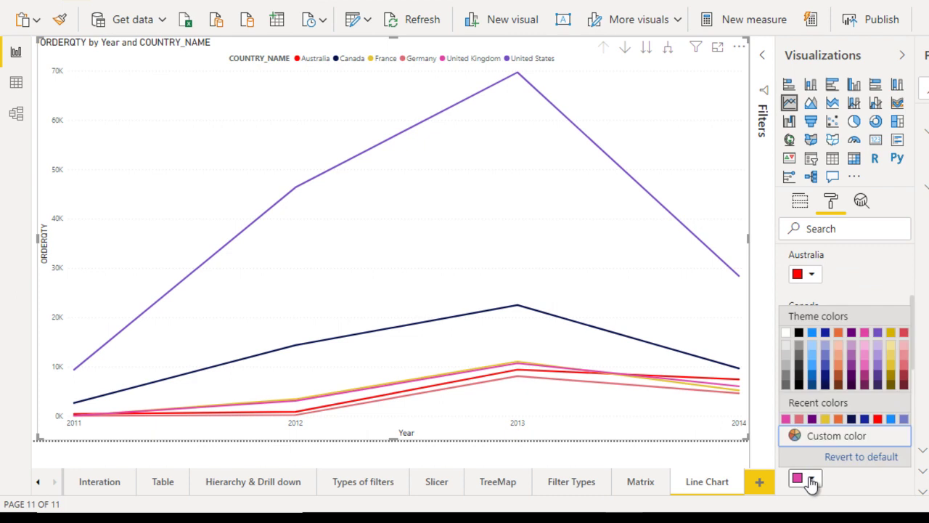
left_click(800, 385)
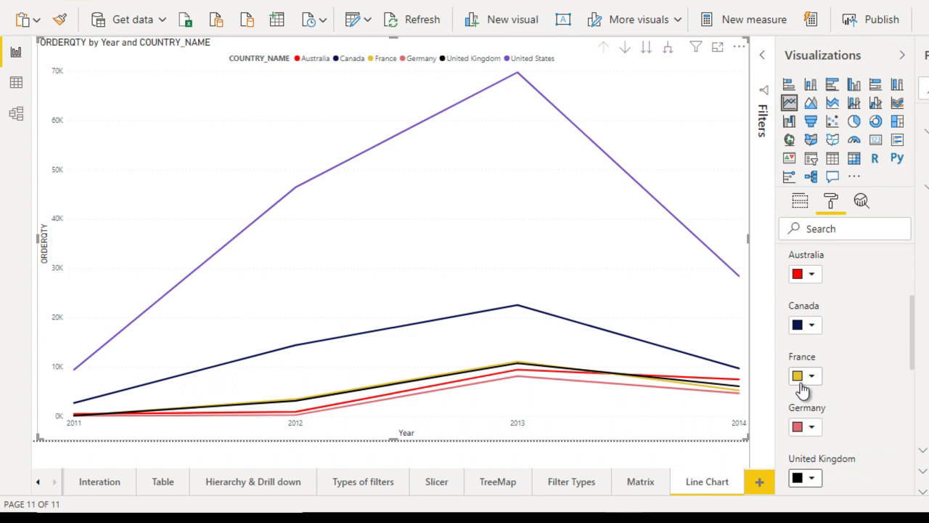
mouse_move(569, 143)
left_click_drag(916, 322, 914, 303)
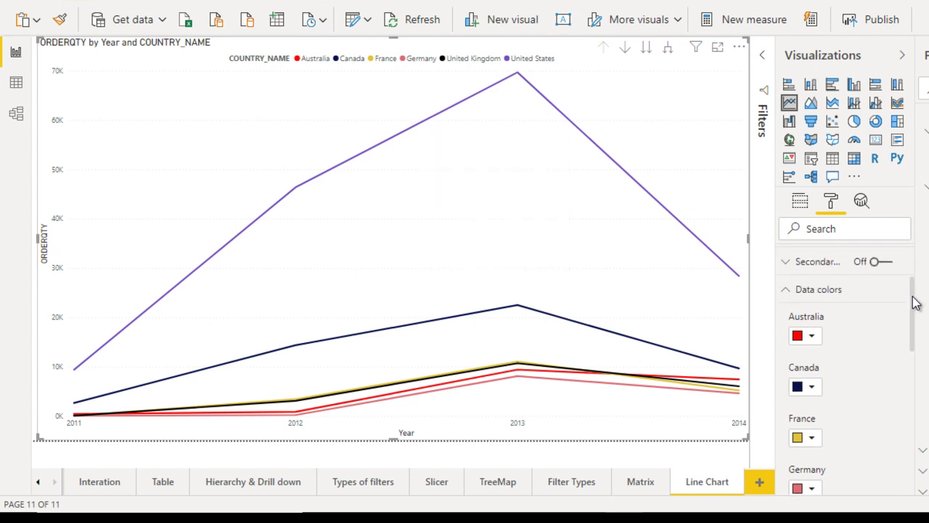
left_click(839, 294)
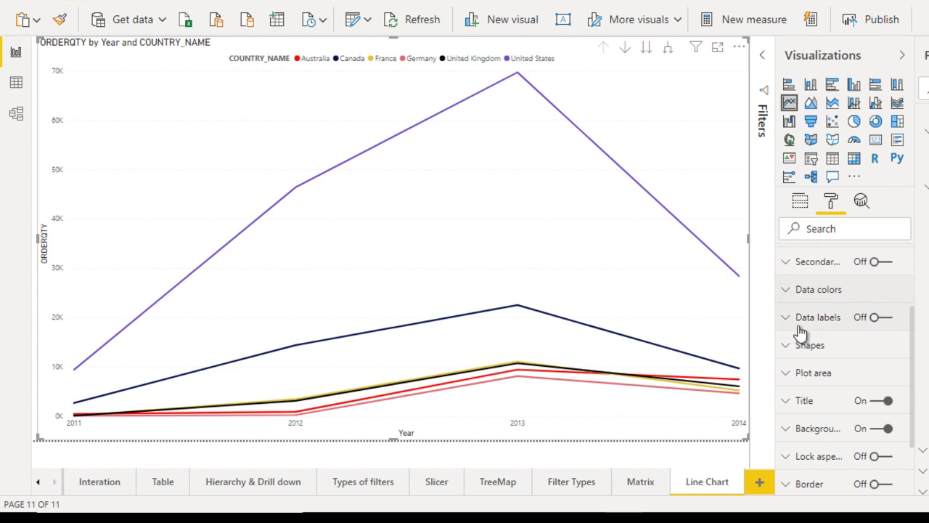
Step: Turn data labels on with display units None, so labels show exact values like 69750
left_click(879, 324)
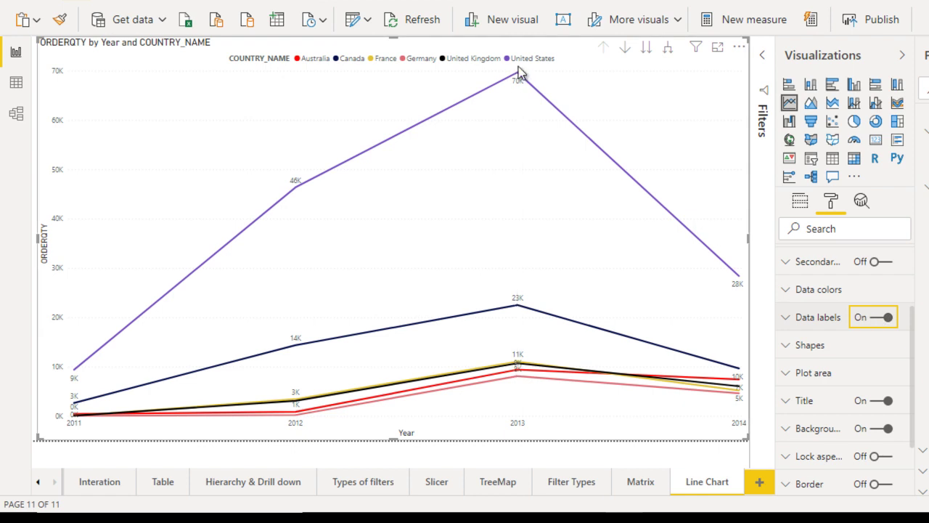
mouse_move(295, 196)
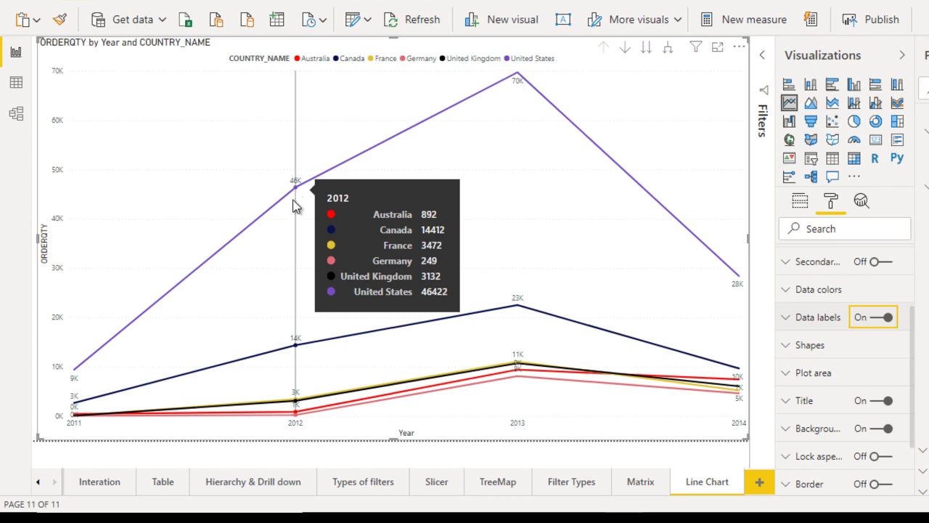
mouse_move(629, 132)
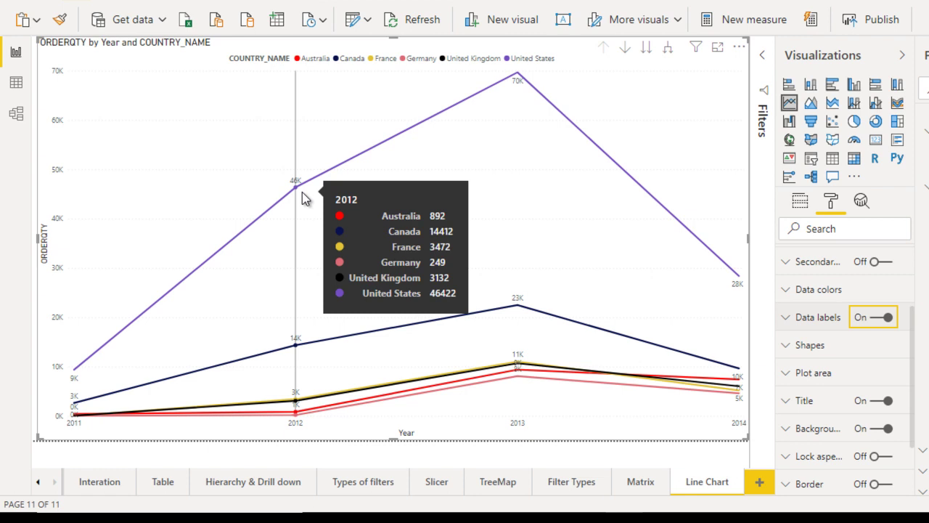
left_click(790, 317)
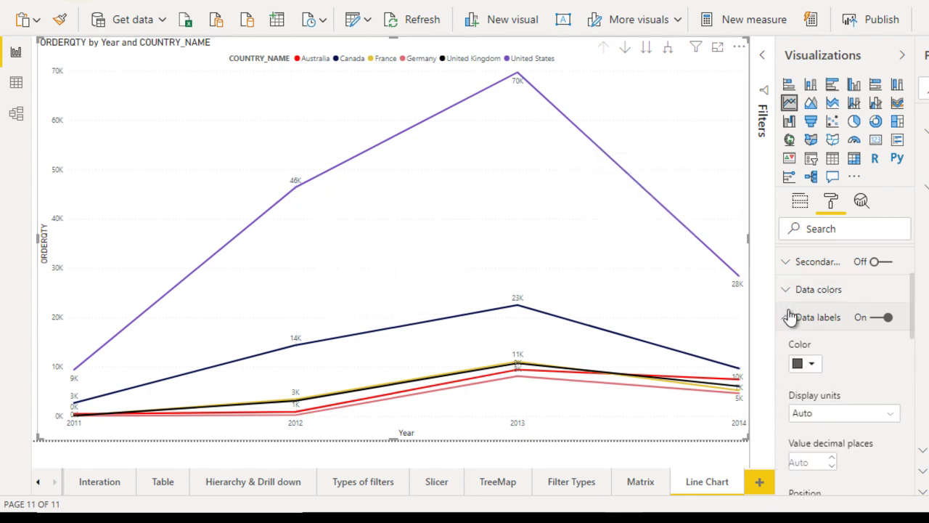
left_click(821, 414)
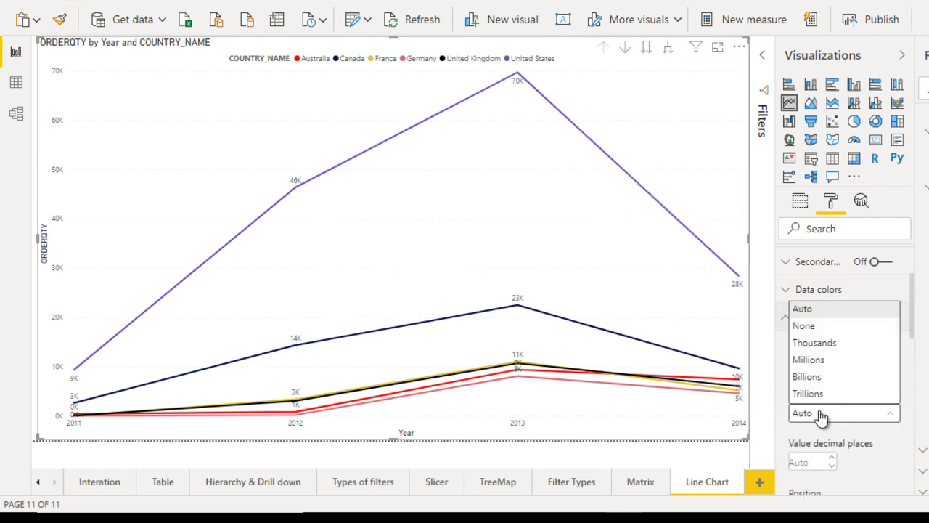
left_click(828, 326)
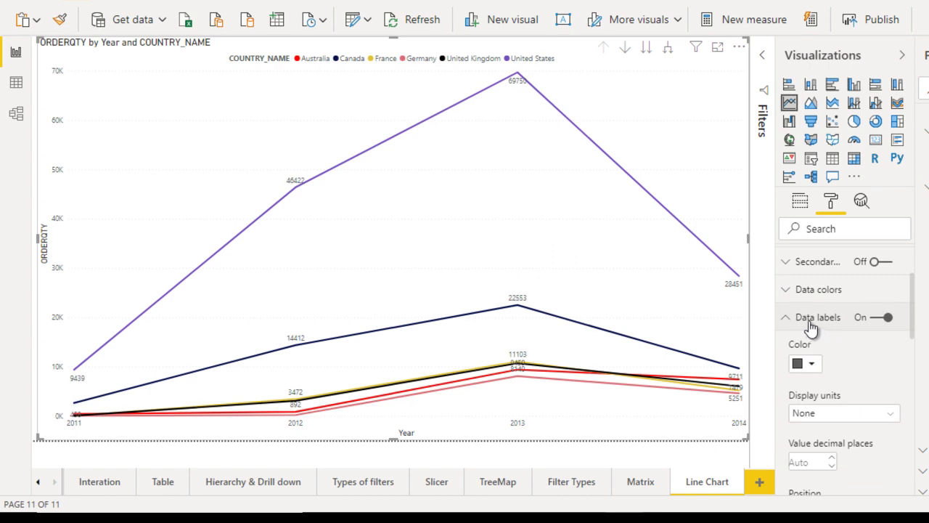
left_click(809, 324)
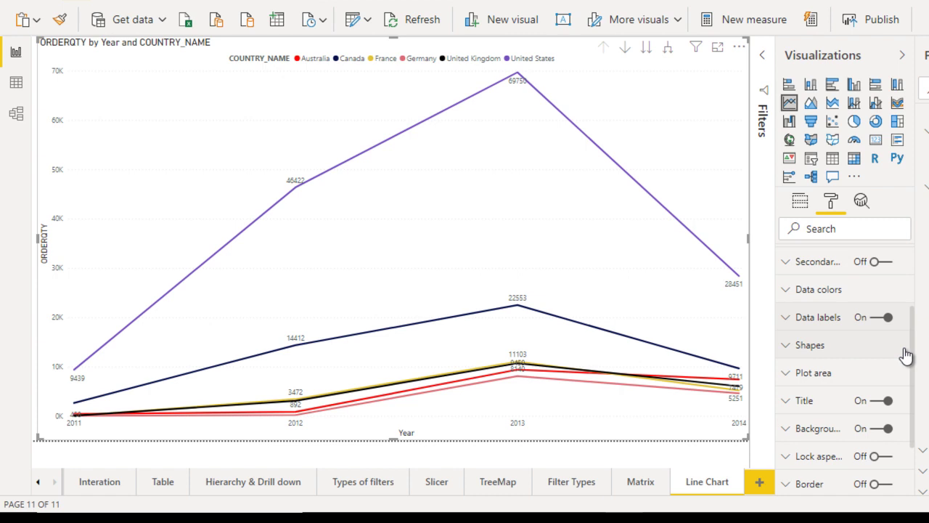
Step: Expand Shapes and set the line join type to Bevel
left_click_drag(915, 354, 914, 385)
left_click(818, 292)
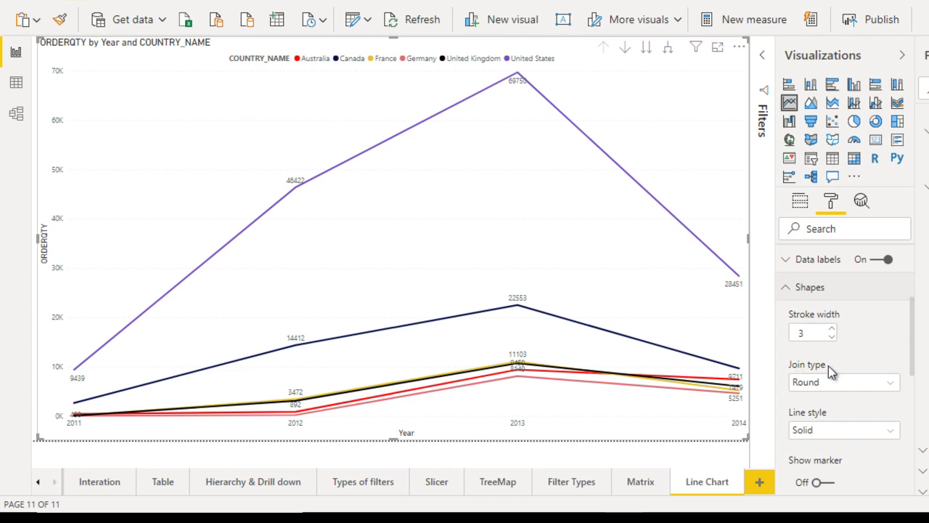
left_click(846, 388)
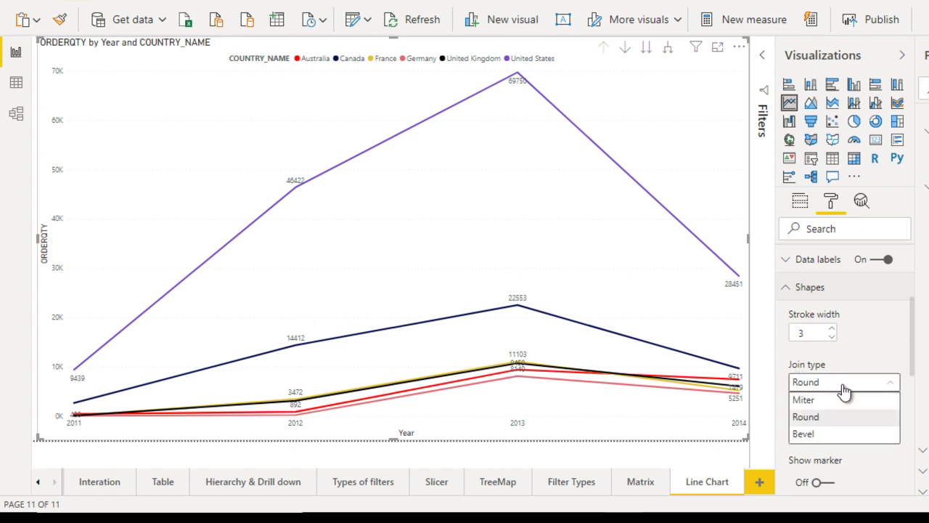
left_click(820, 435)
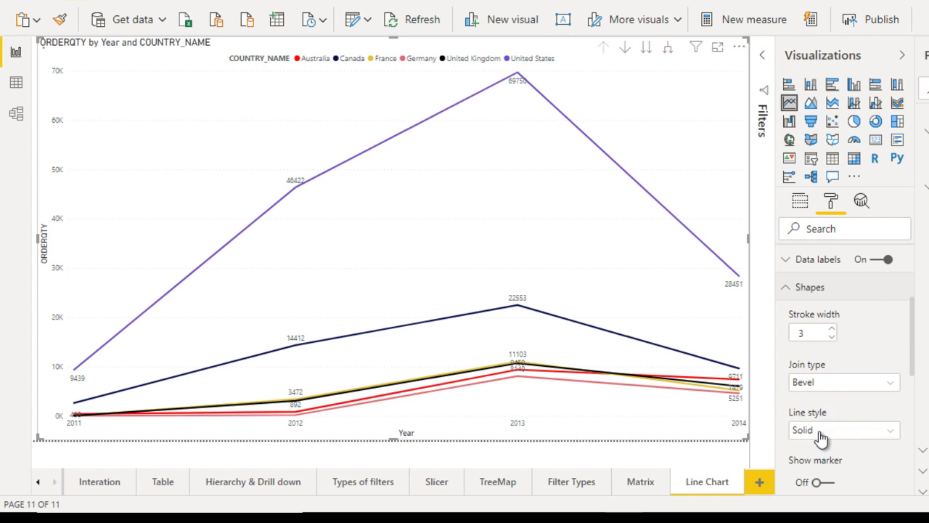
left_click(848, 388)
left_click(848, 389)
Step: Change the line style to Dotted, after briefly trying Dashed
left_click(837, 435)
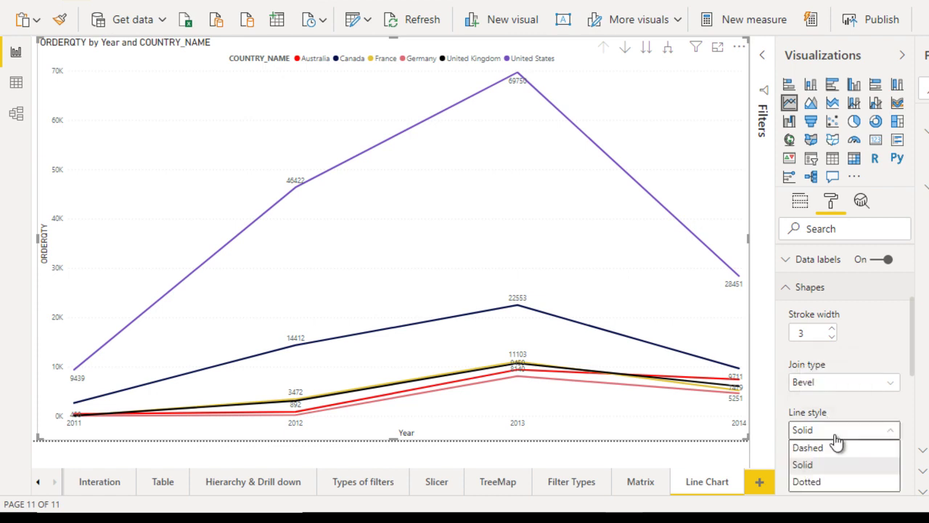
left_click(822, 448)
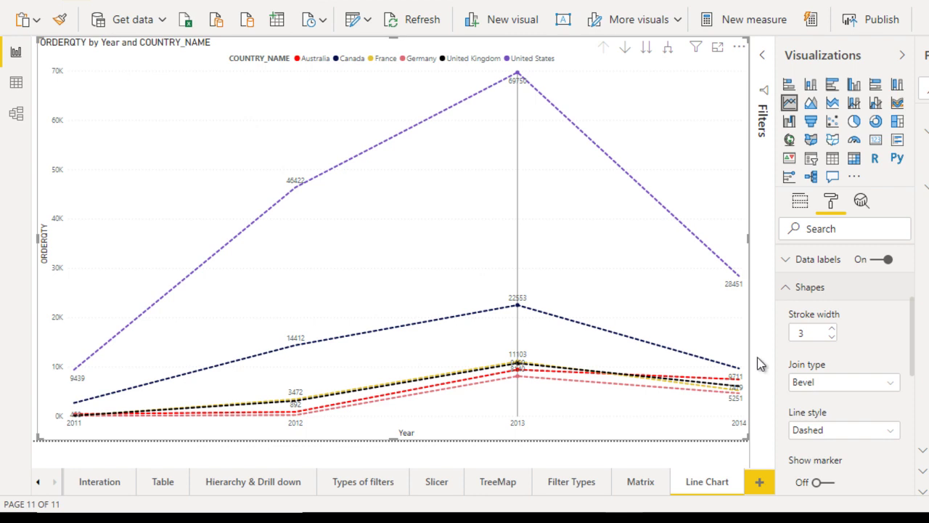
left_click(813, 436)
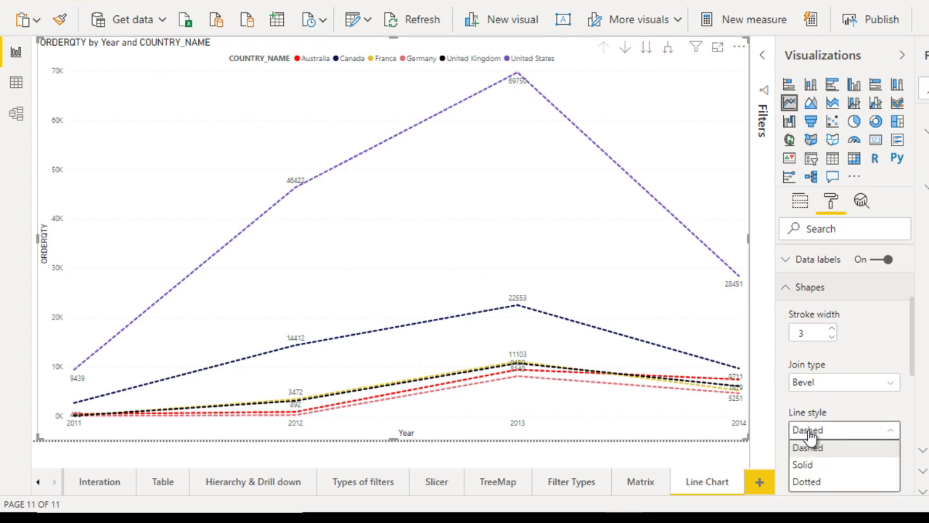
left_click(822, 483)
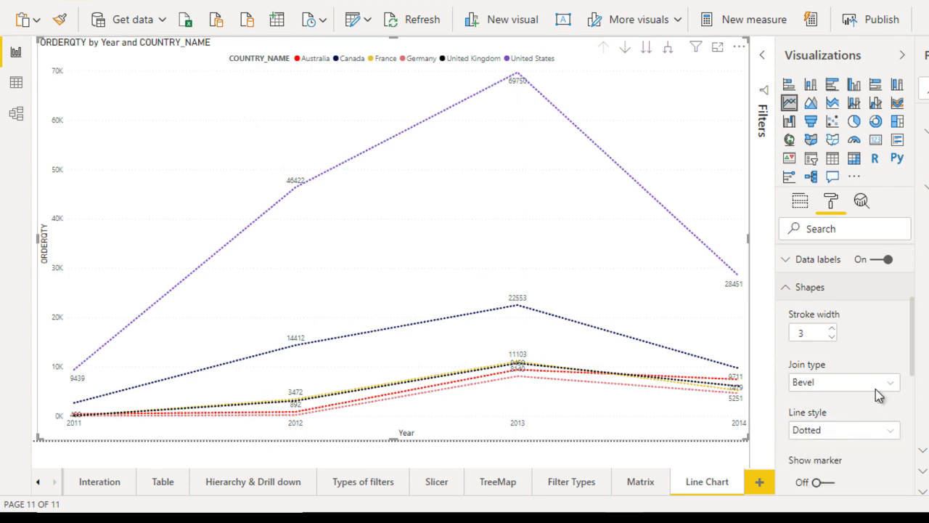
left_click_drag(914, 364, 918, 420)
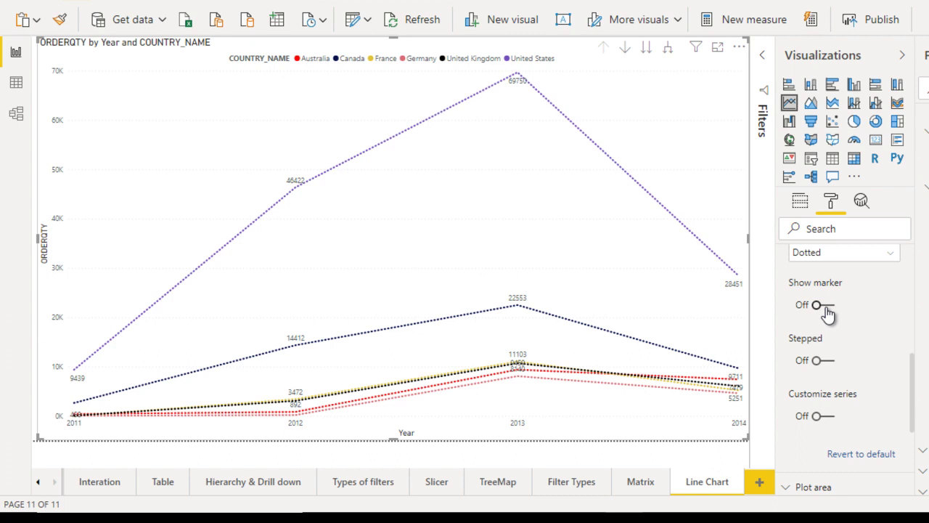
Step: Turn on markers and set the marker shape to diamond
mouse_move(512, 312)
left_click(818, 306)
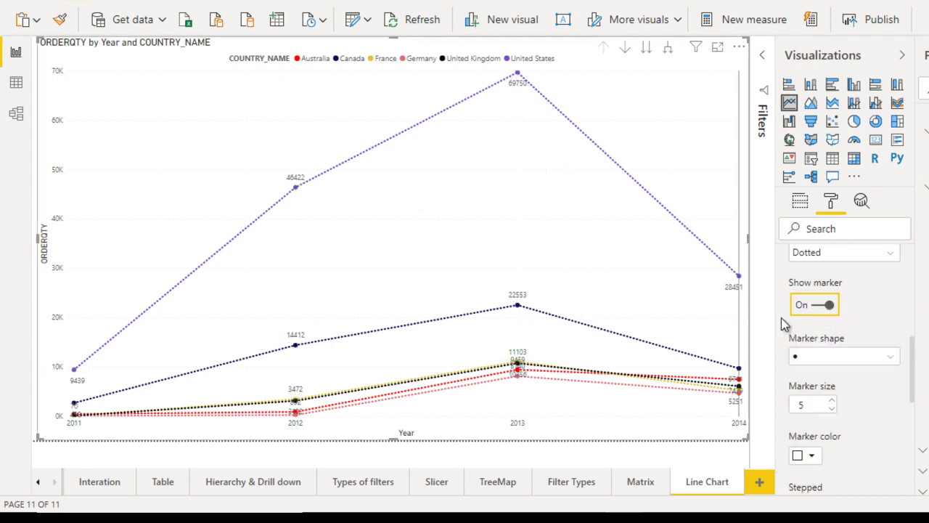
left_click(815, 356)
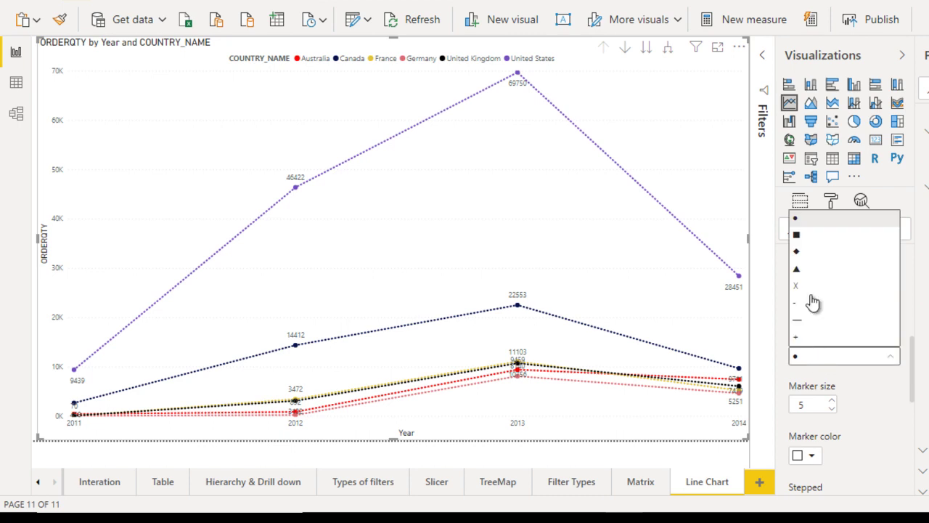
left_click(813, 241)
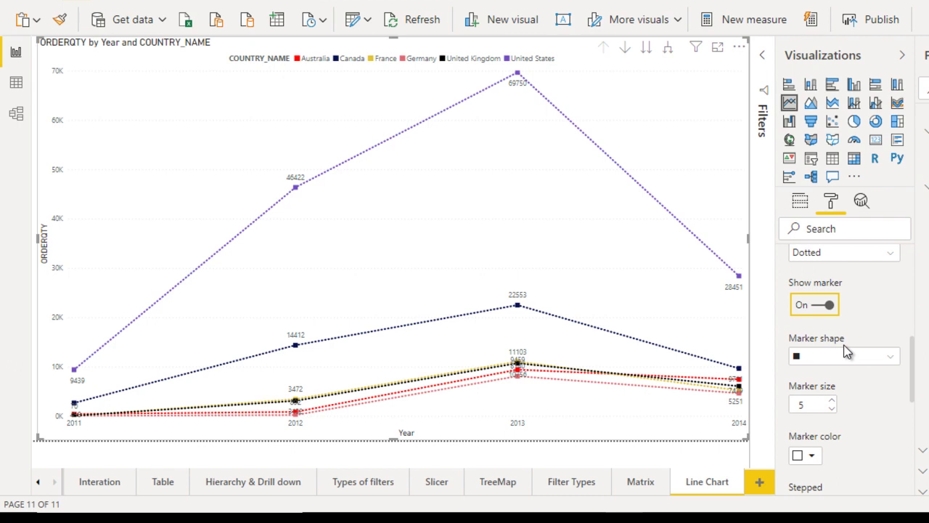
left_click(842, 360)
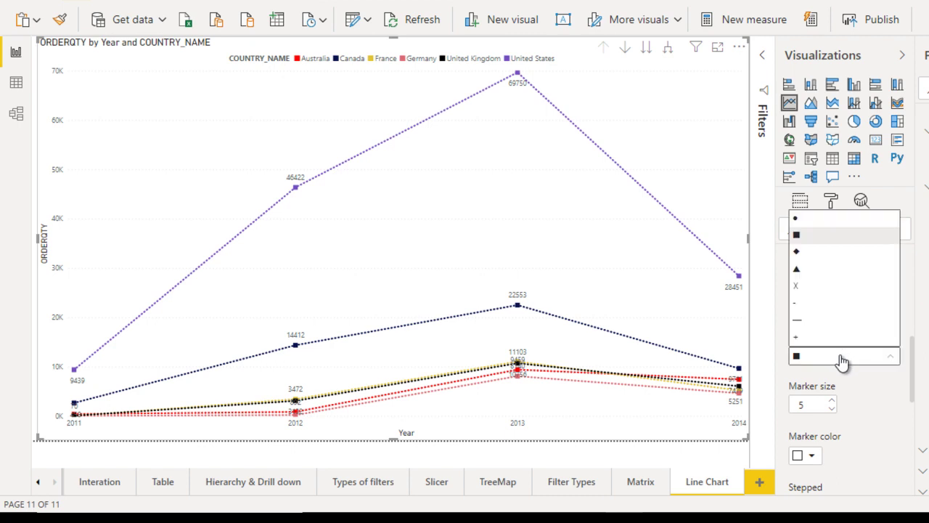
left_click(814, 256)
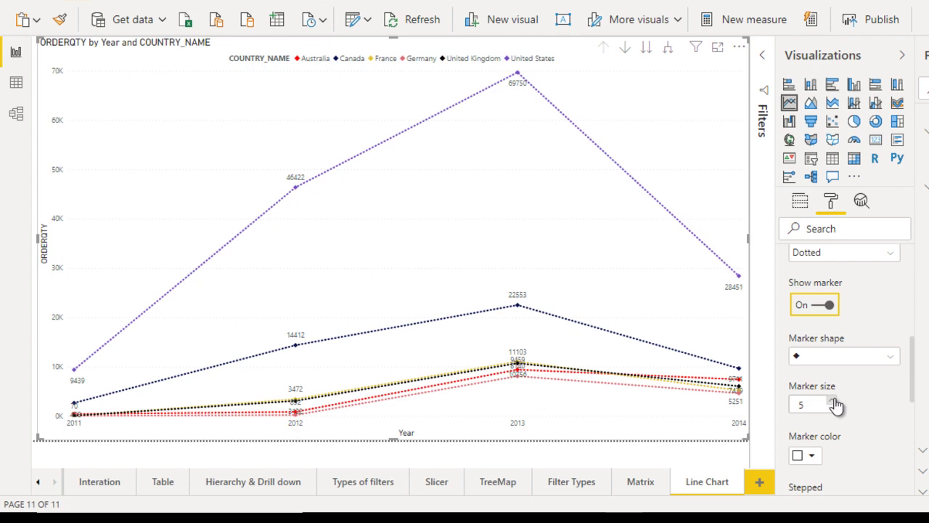
Step: Raise the marker size from 5 to 8
left_click(835, 401)
left_click(835, 402)
left_click(835, 401)
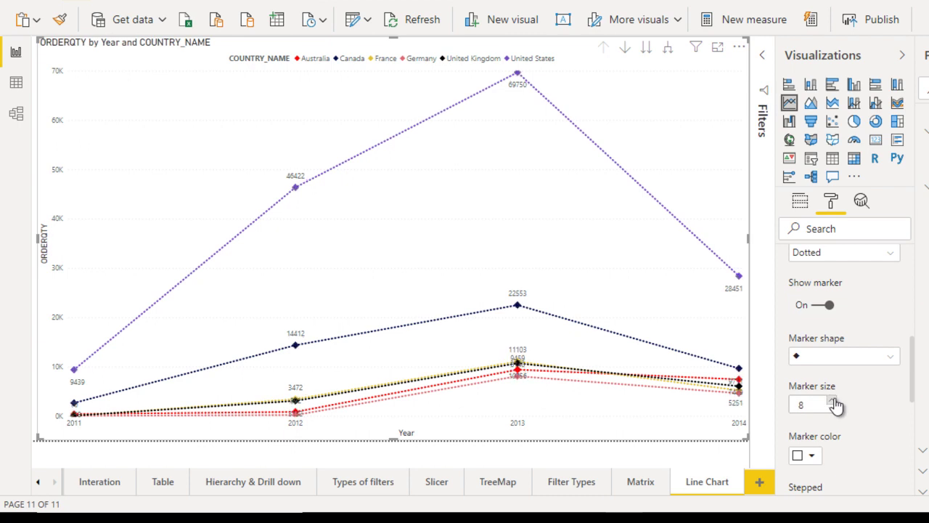
left_click_drag(912, 382, 914, 434)
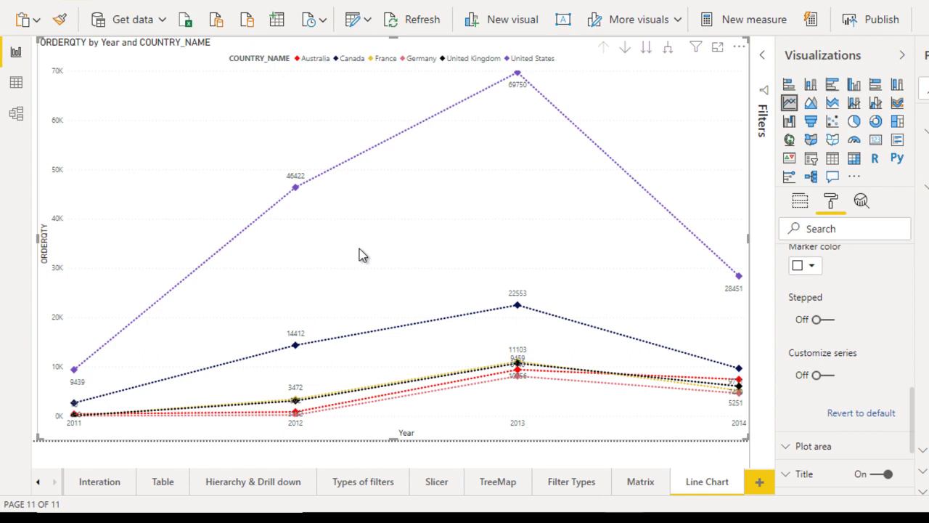
mouse_move(78, 382)
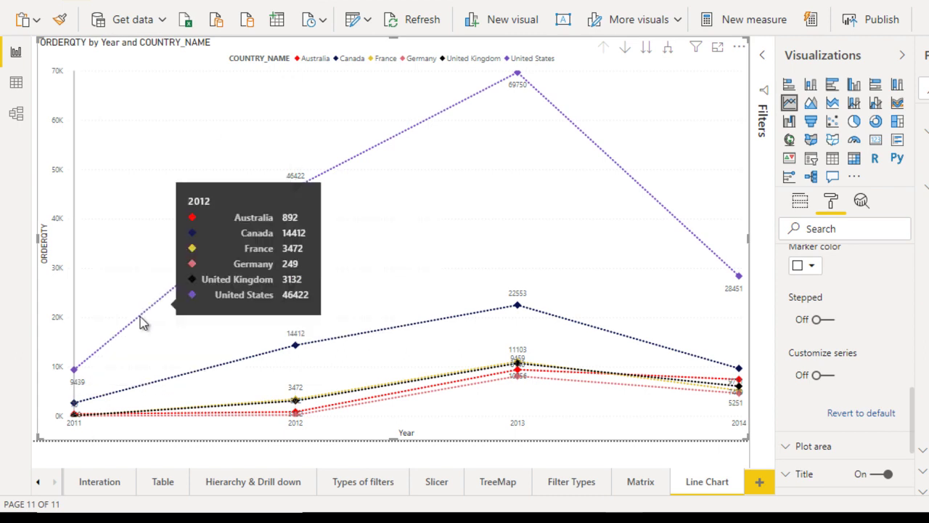
mouse_move(305, 176)
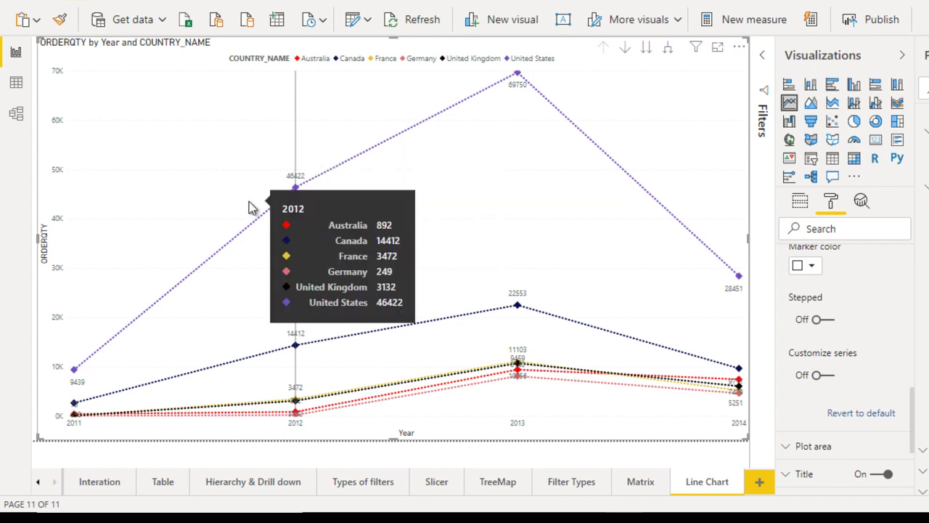
left_click(824, 322)
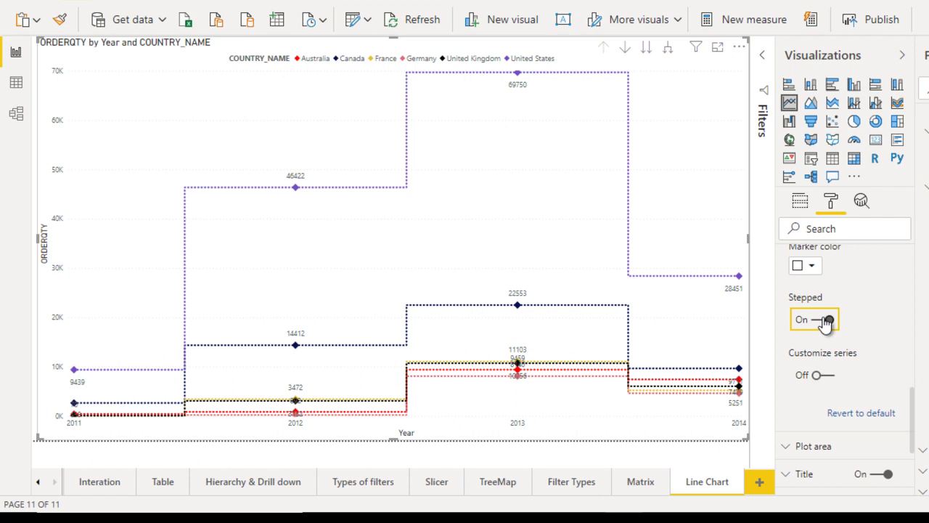
left_click(813, 323)
left_click(829, 382)
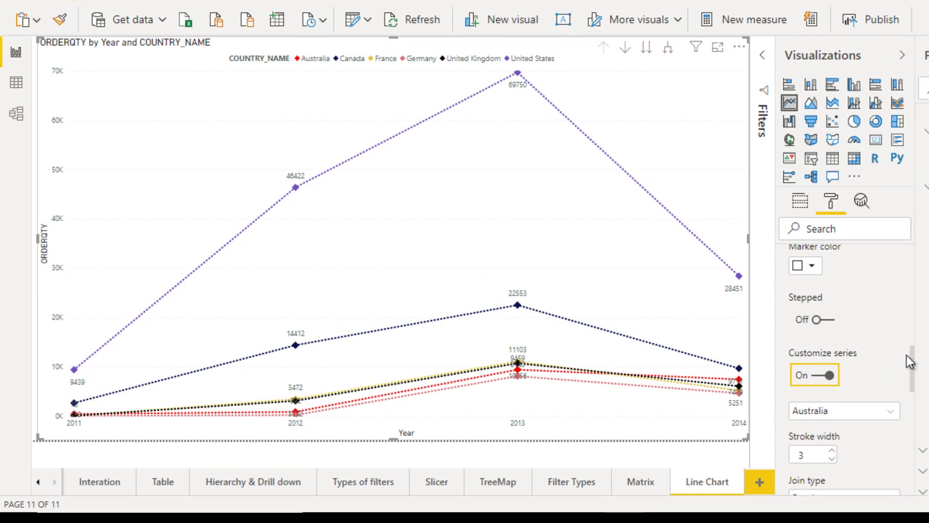
left_click(825, 376)
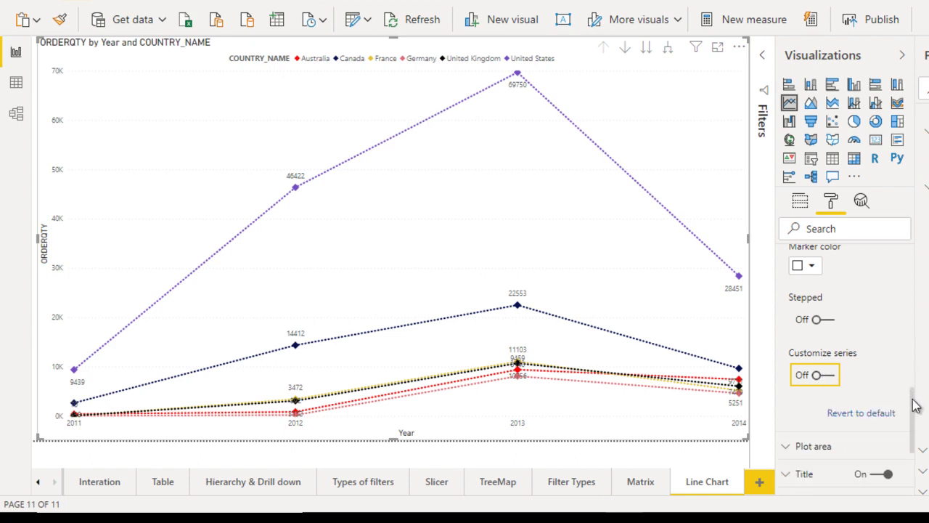
scroll(914, 407, "down", 3)
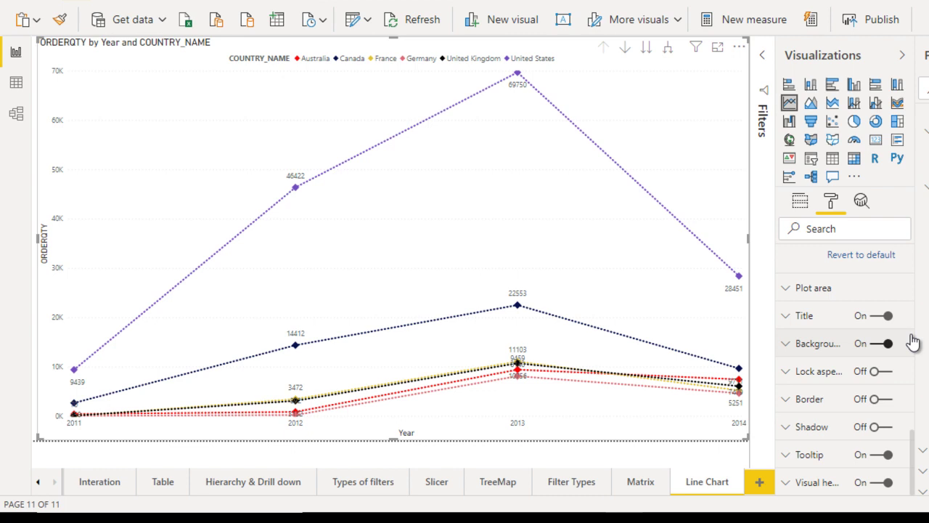
scroll(916, 272, "up", 10)
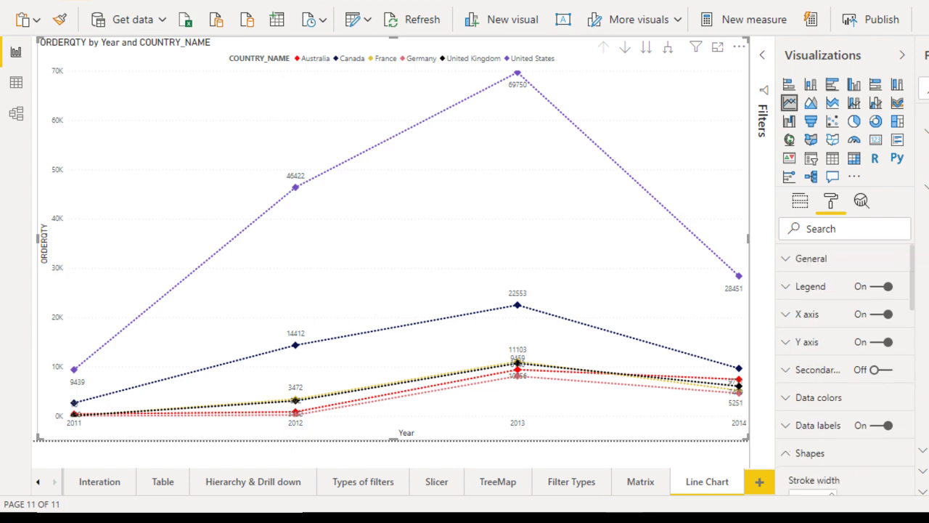